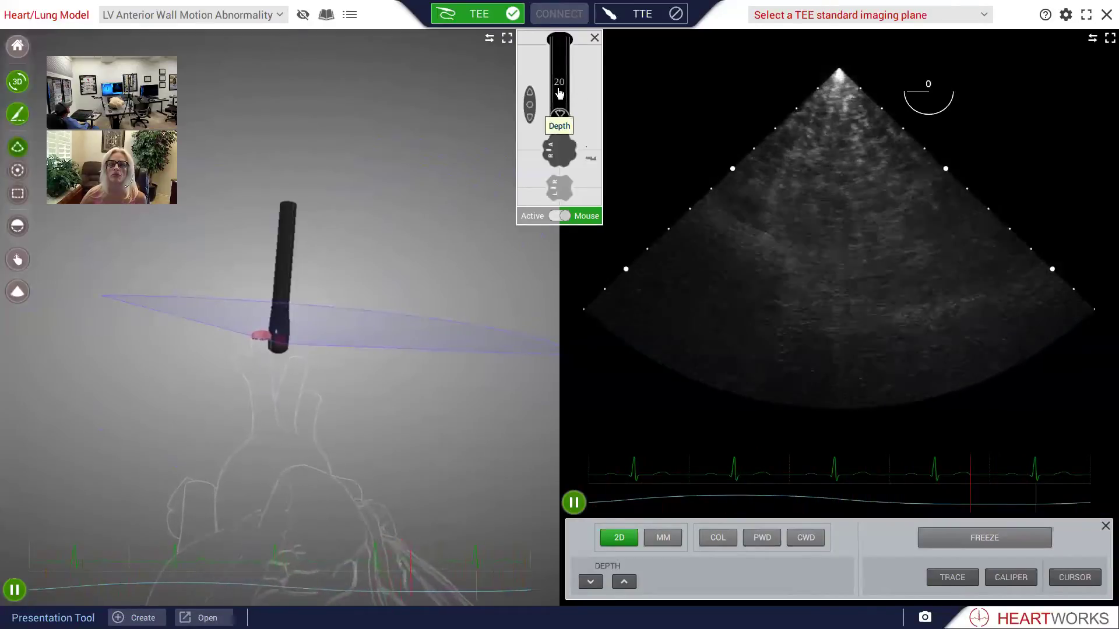
Advance the probe from 20 cm to about 37 cm until heart chambers appear on the 0° echo.
scroll(559, 93, down, 3)
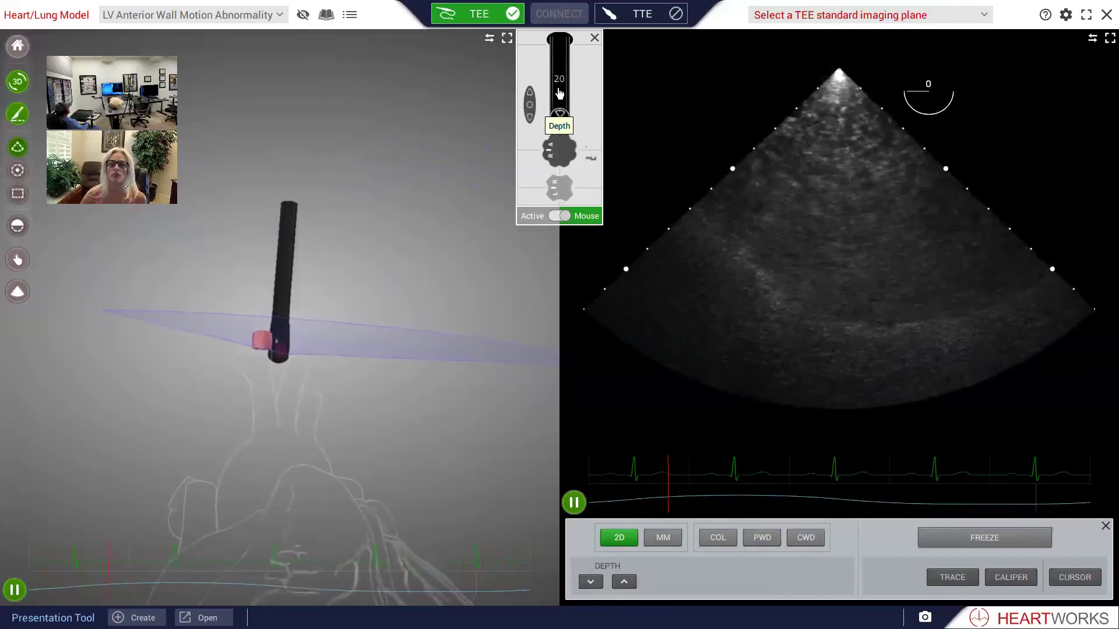
scroll(559, 93, down, 2)
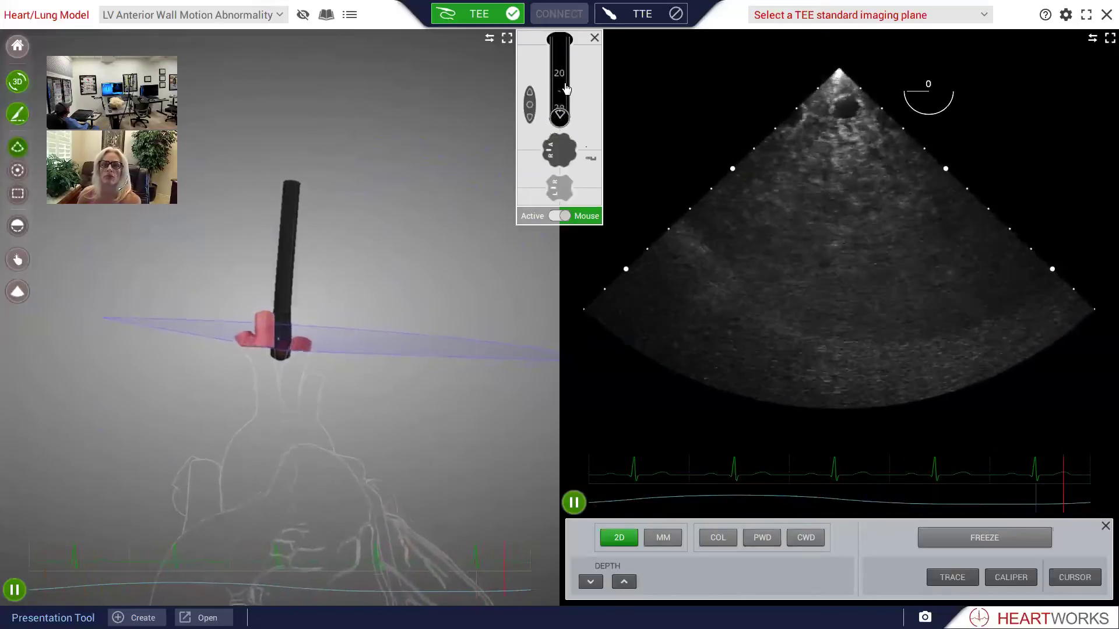
scroll(562, 90, down, 1)
scroll(561, 89, down, 2)
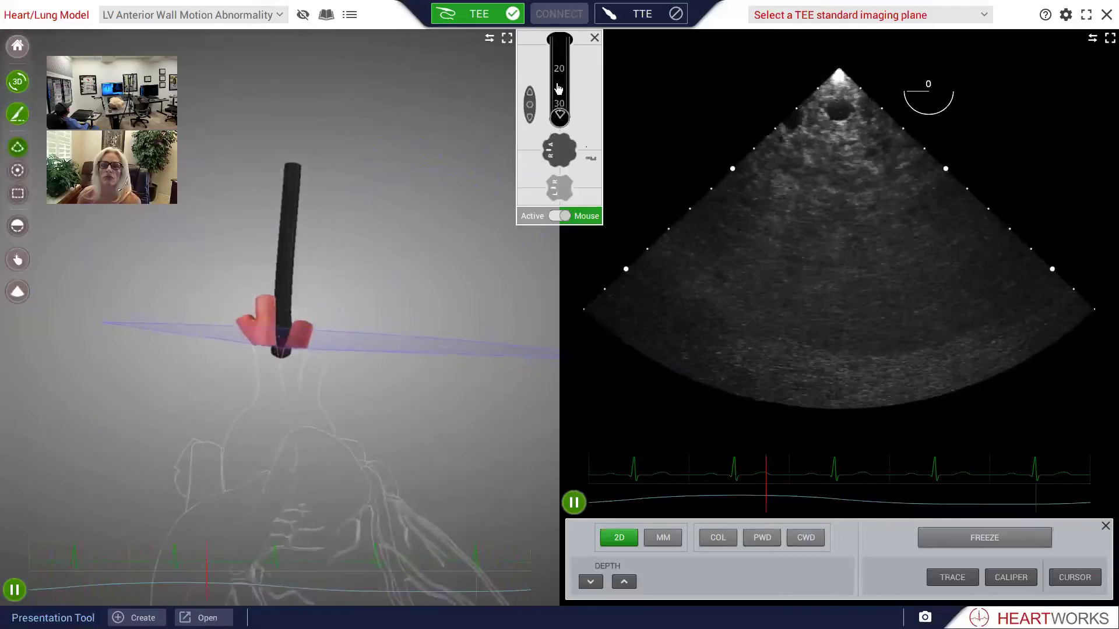
scroll(559, 89, down, 3)
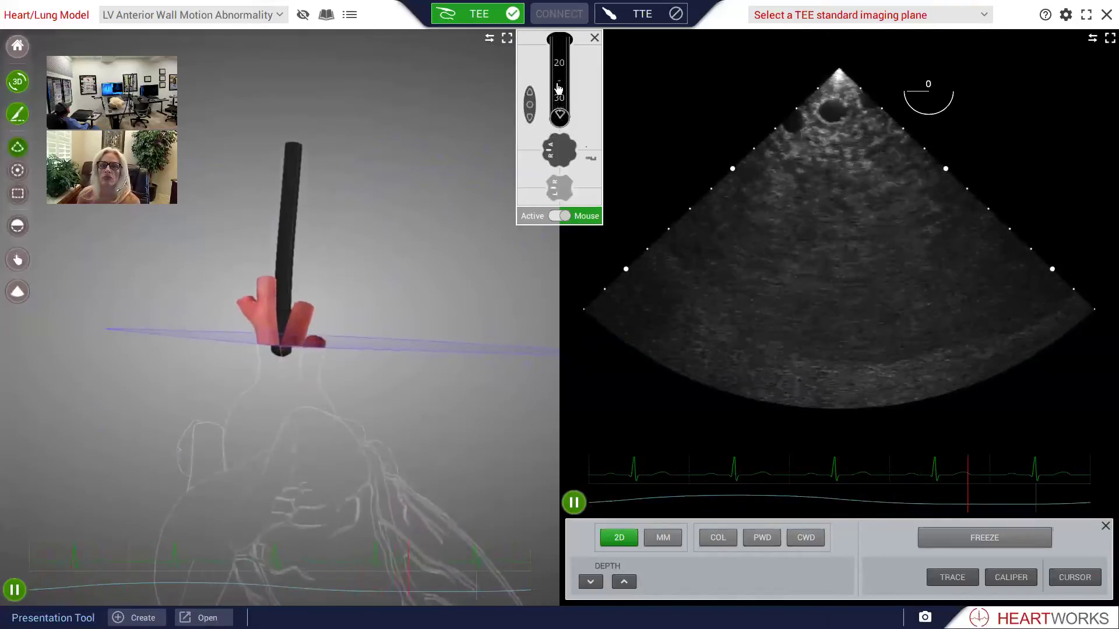
scroll(559, 88, down, 1)
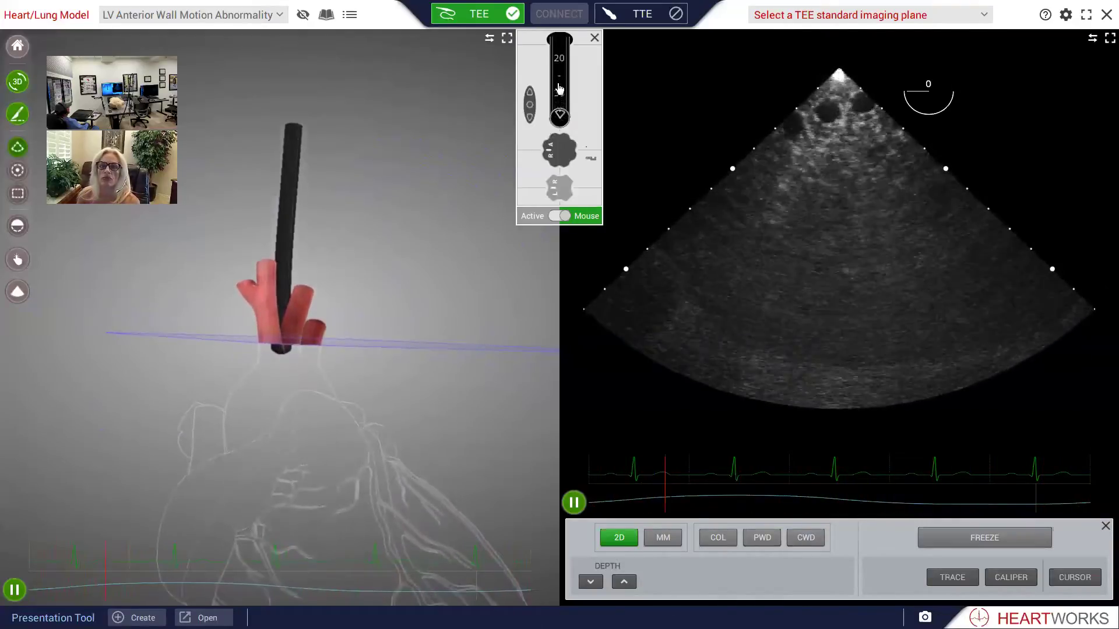
scroll(559, 88, down, 3)
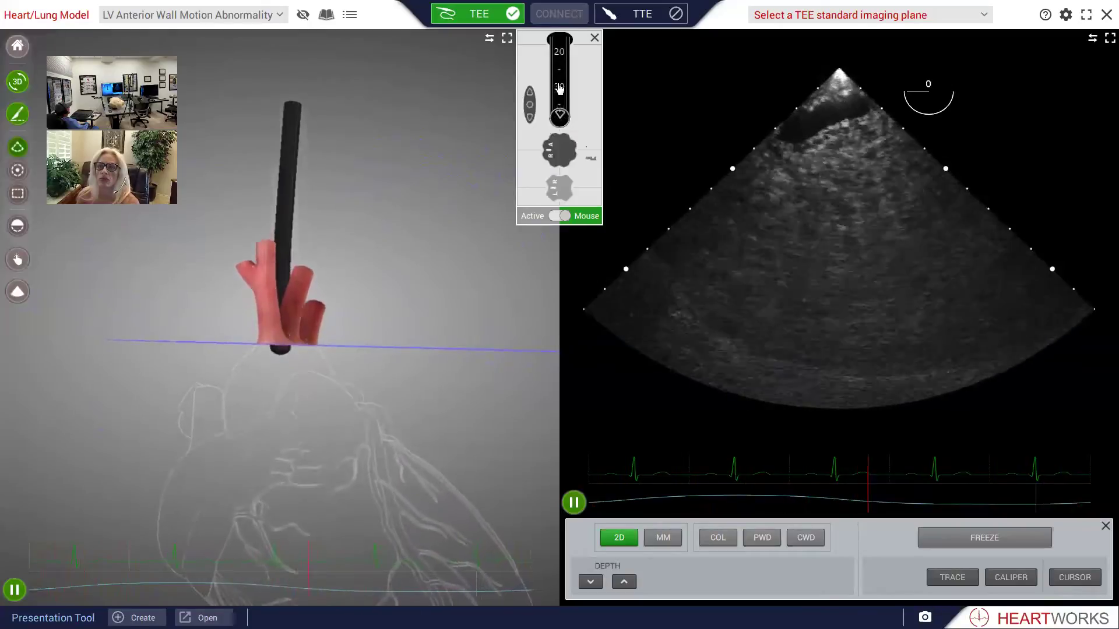
scroll(559, 89, down, 3)
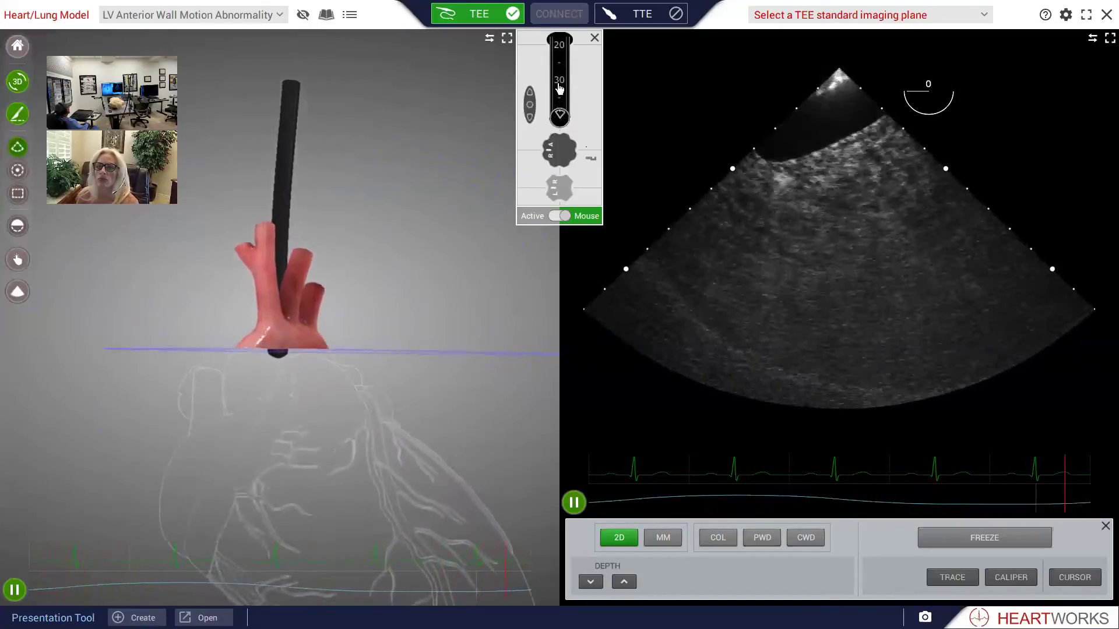
scroll(558, 88, down, 3)
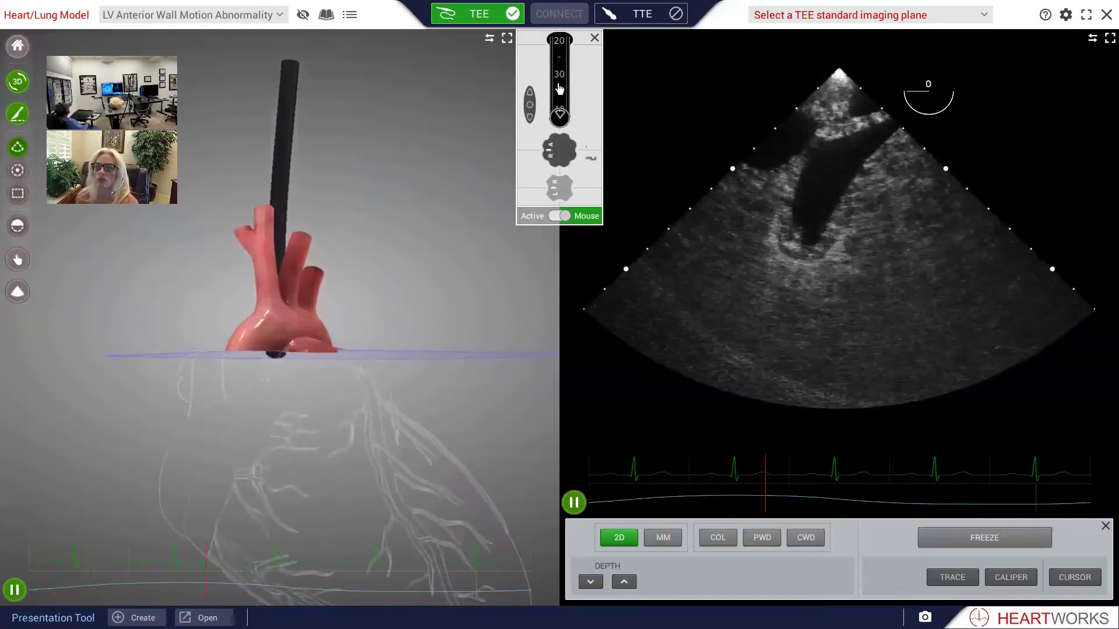
scroll(559, 89, down, 3)
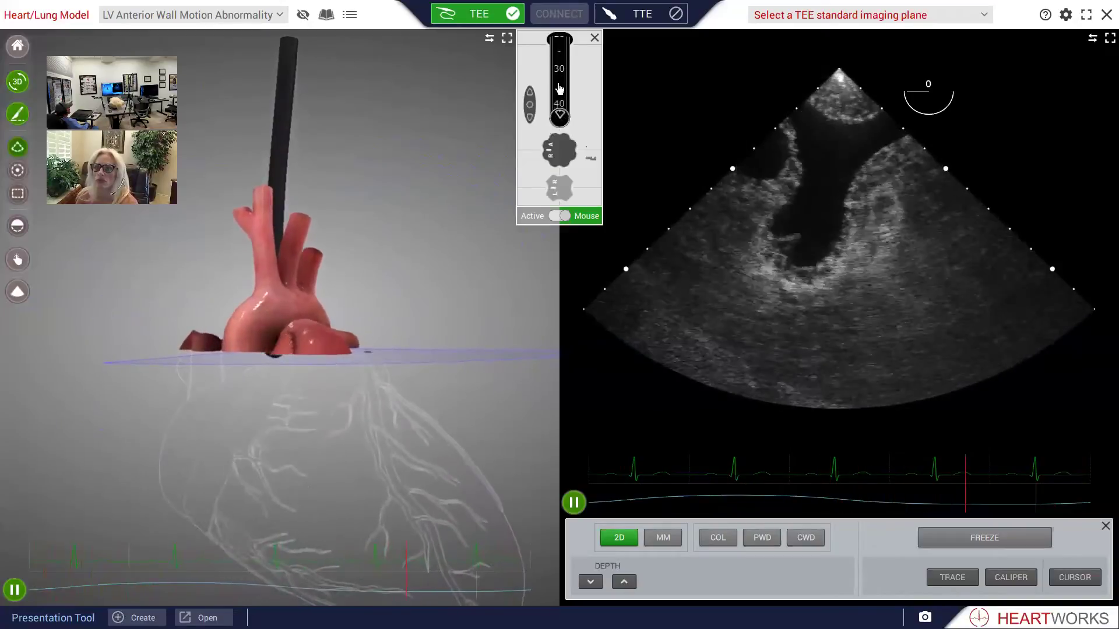
scroll(559, 89, down, 3)
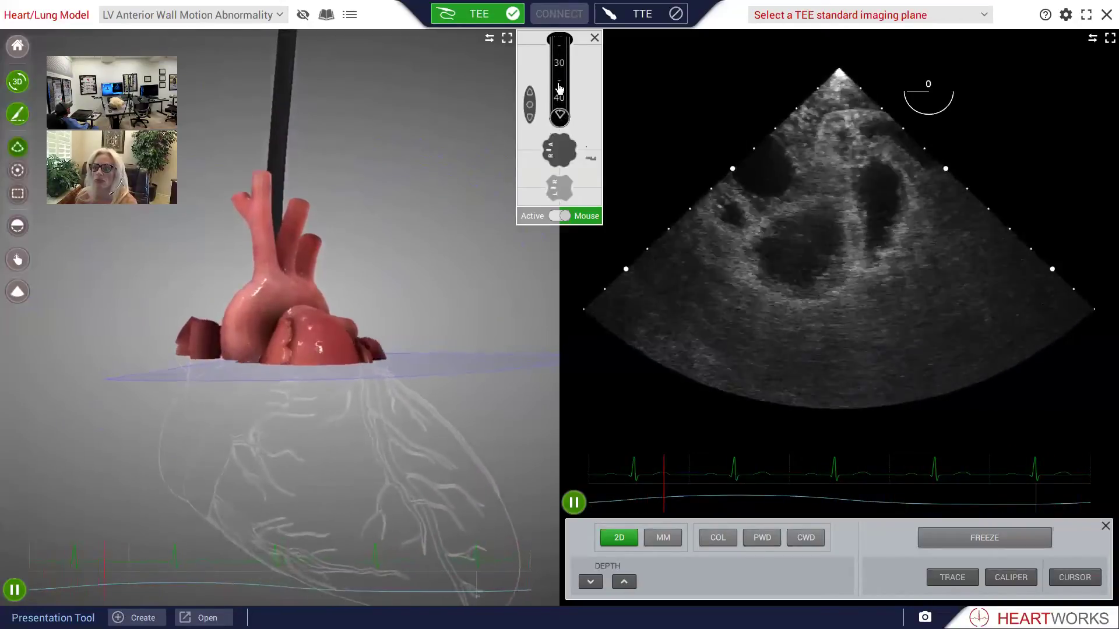
Push the probe on to about 50 cm, where the 0° echo shows a circular LV short-axis view.
scroll(558, 89, down, 3)
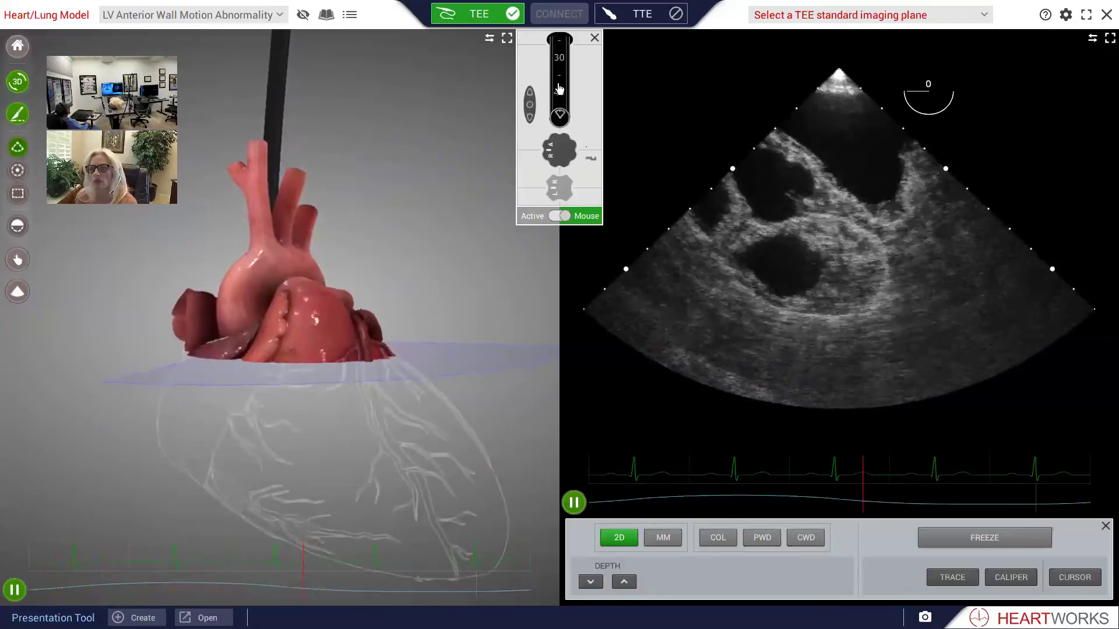
scroll(559, 89, down, 1)
scroll(559, 88, down, 2)
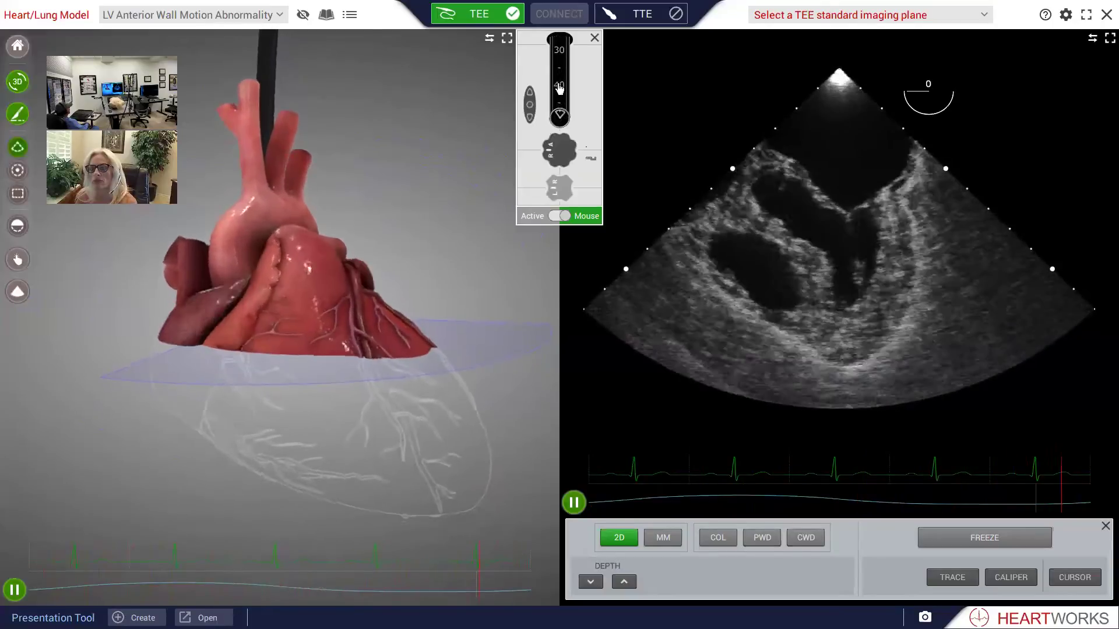
scroll(558, 88, down, 4)
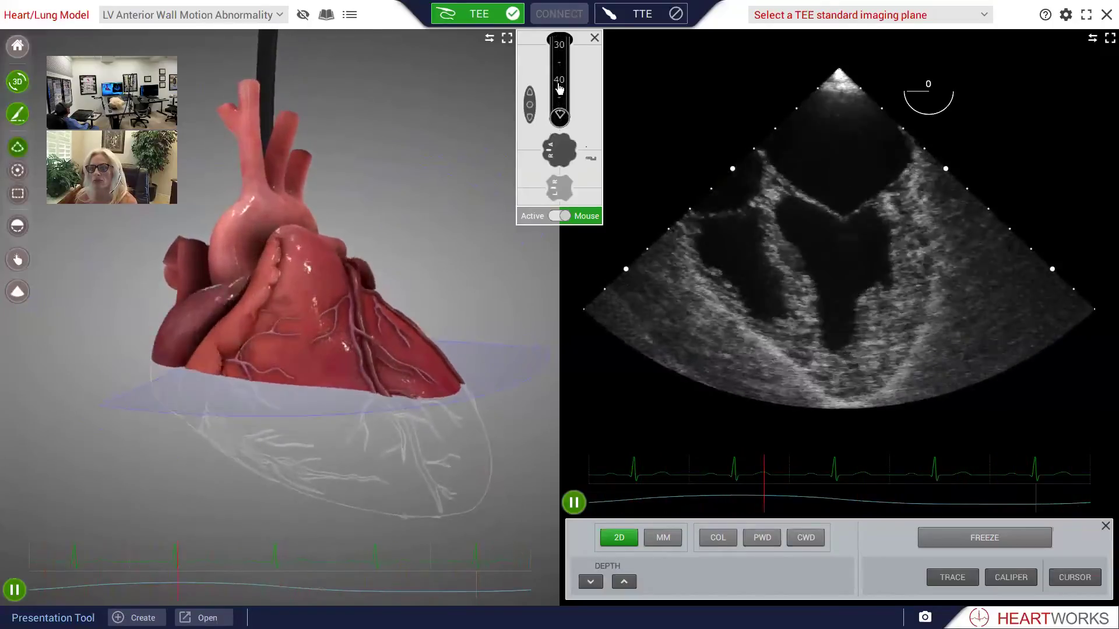
scroll(558, 89, down, 2)
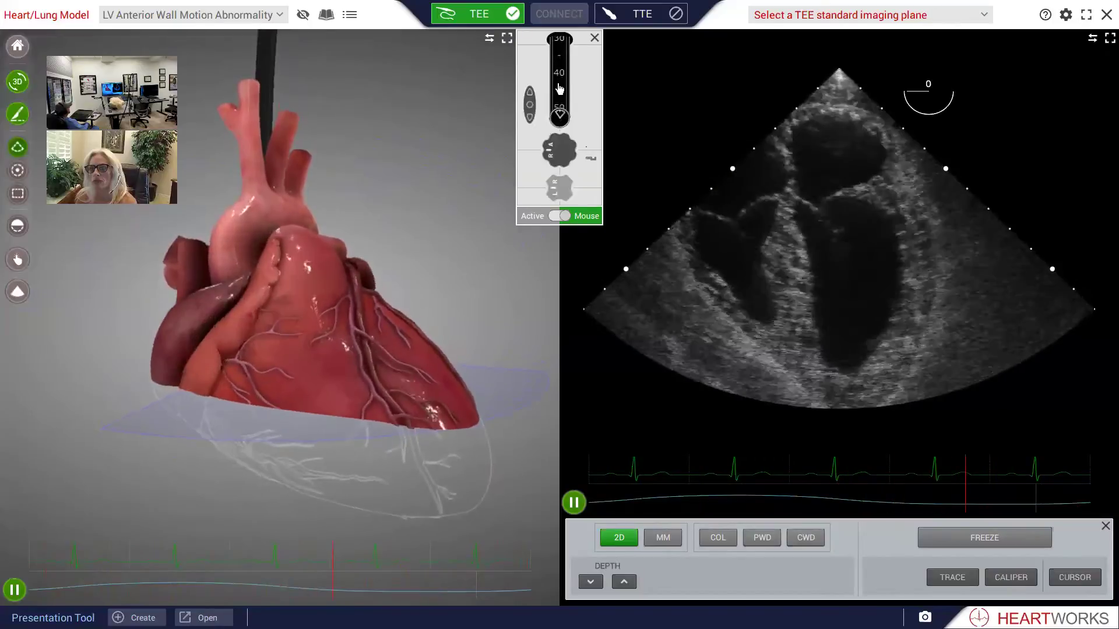
scroll(559, 89, down, 1)
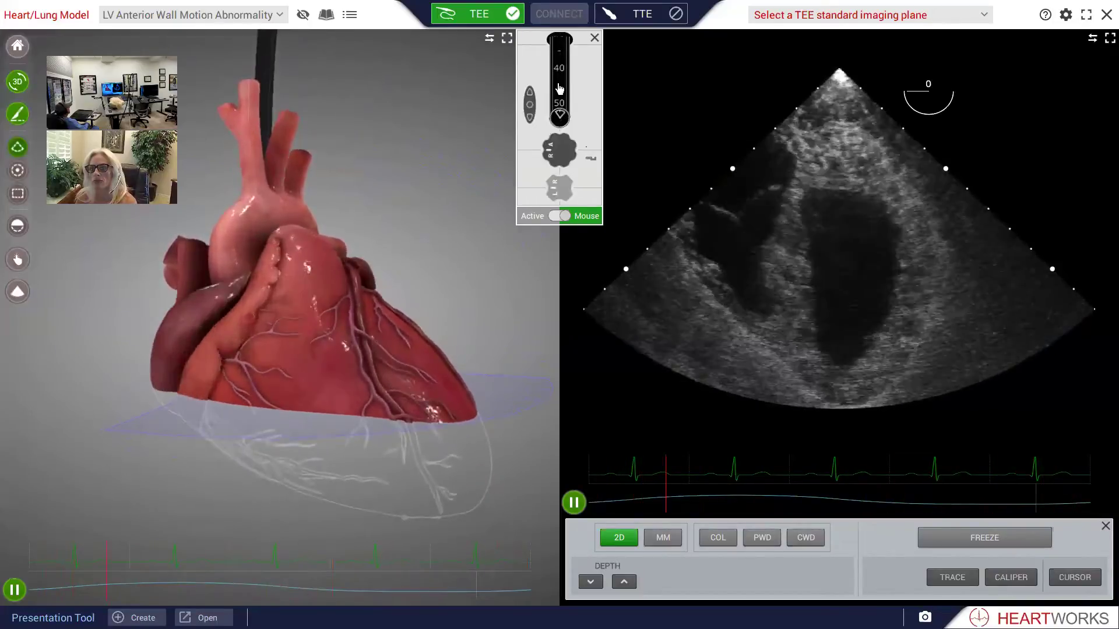
scroll(559, 88, down, 1)
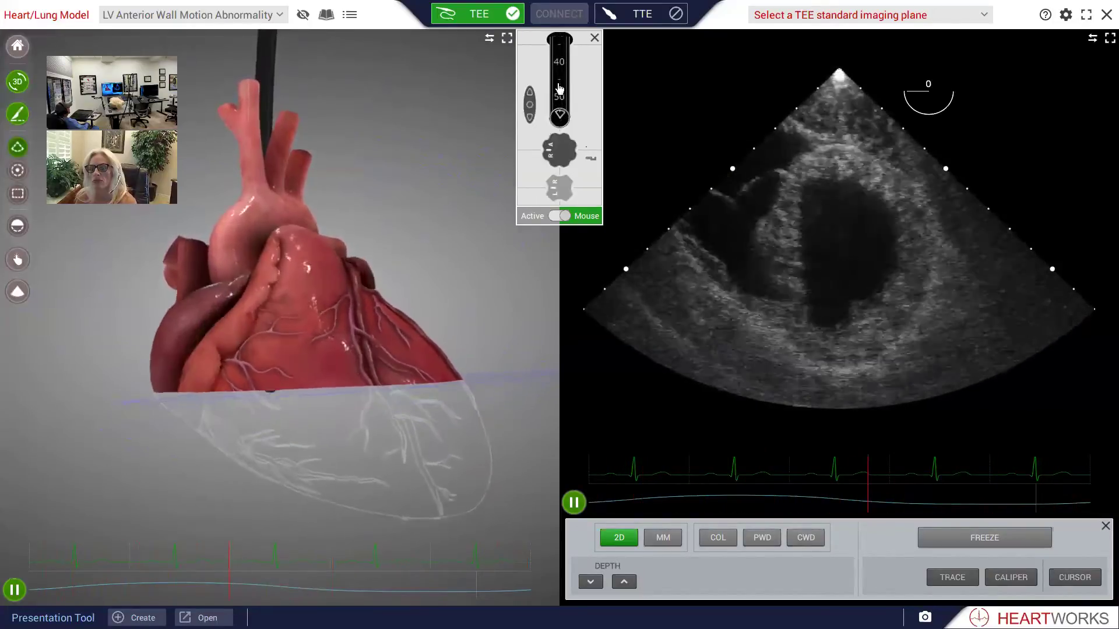
scroll(559, 89, down, 1)
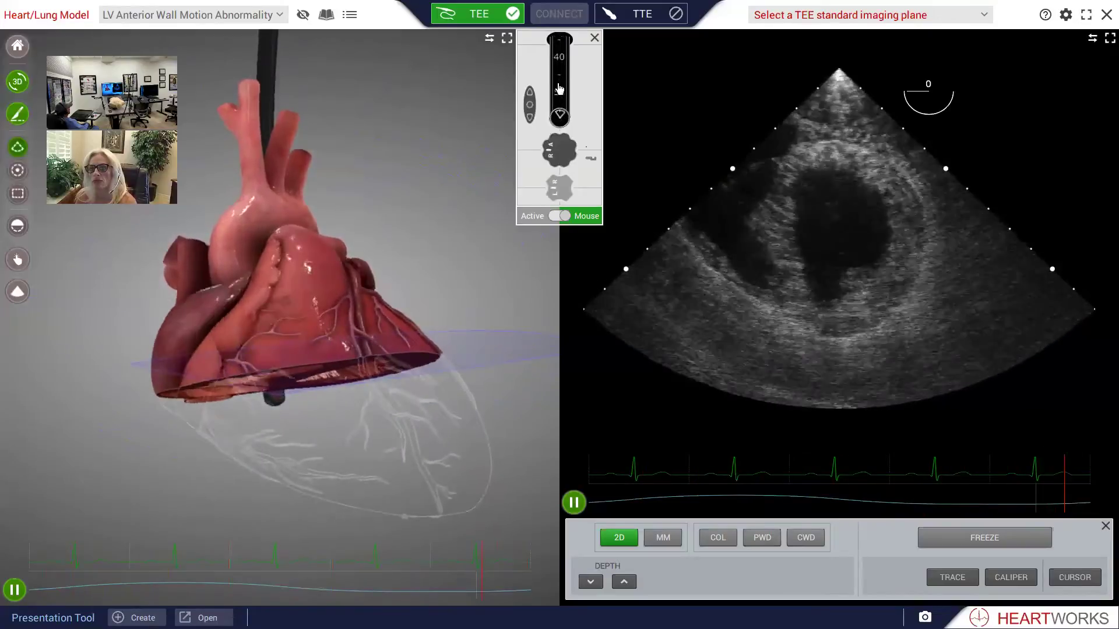
scroll(559, 89, down, 2)
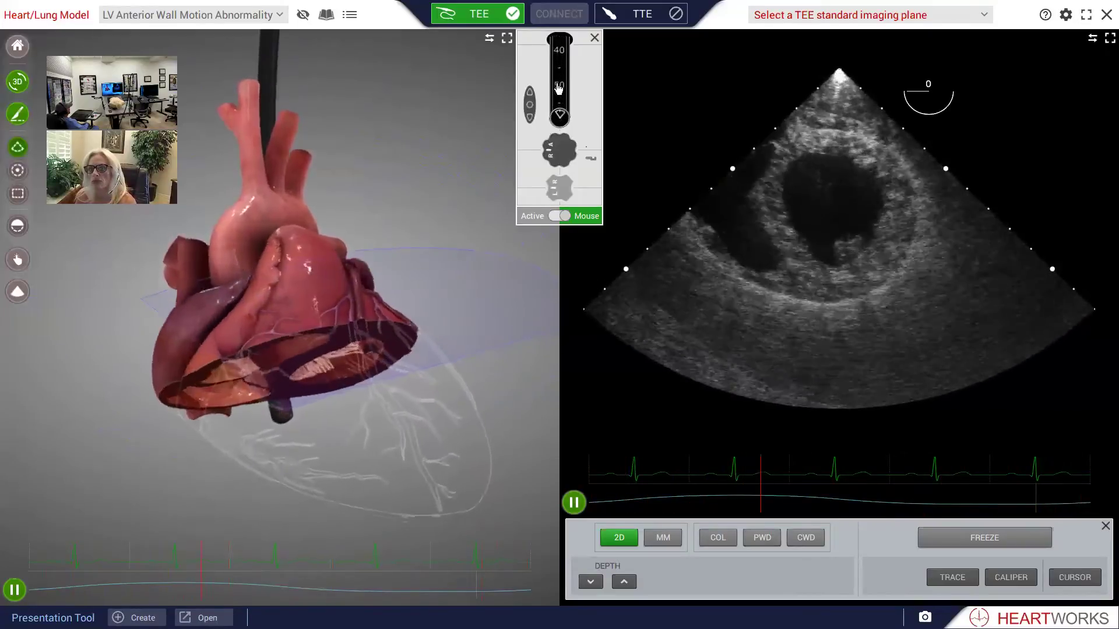
scroll(558, 88, down, 2)
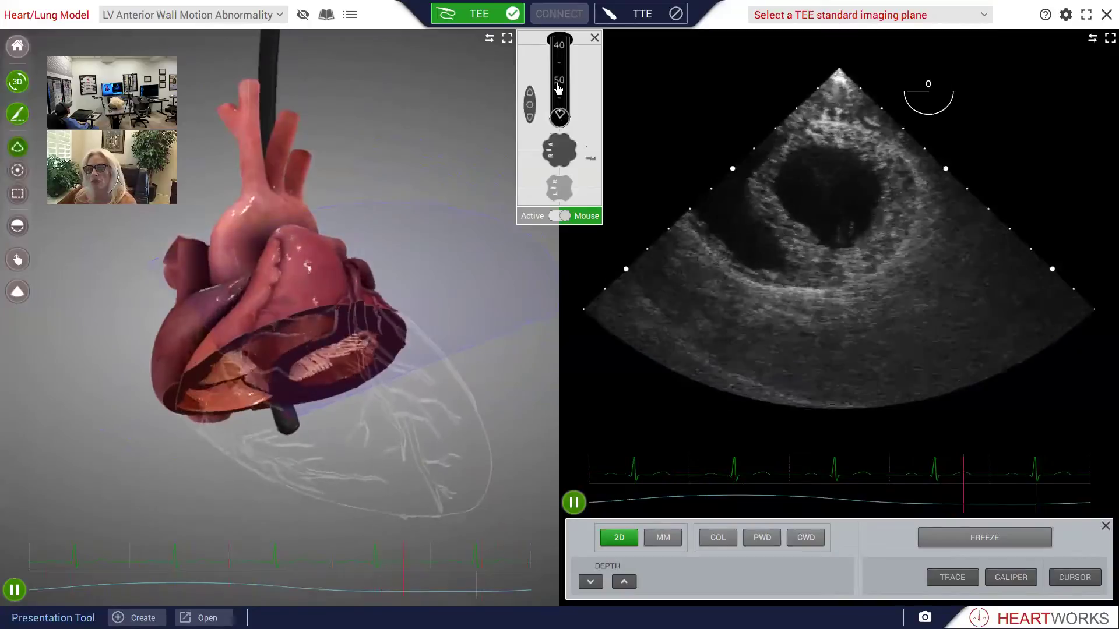
scroll(558, 88, down, 4)
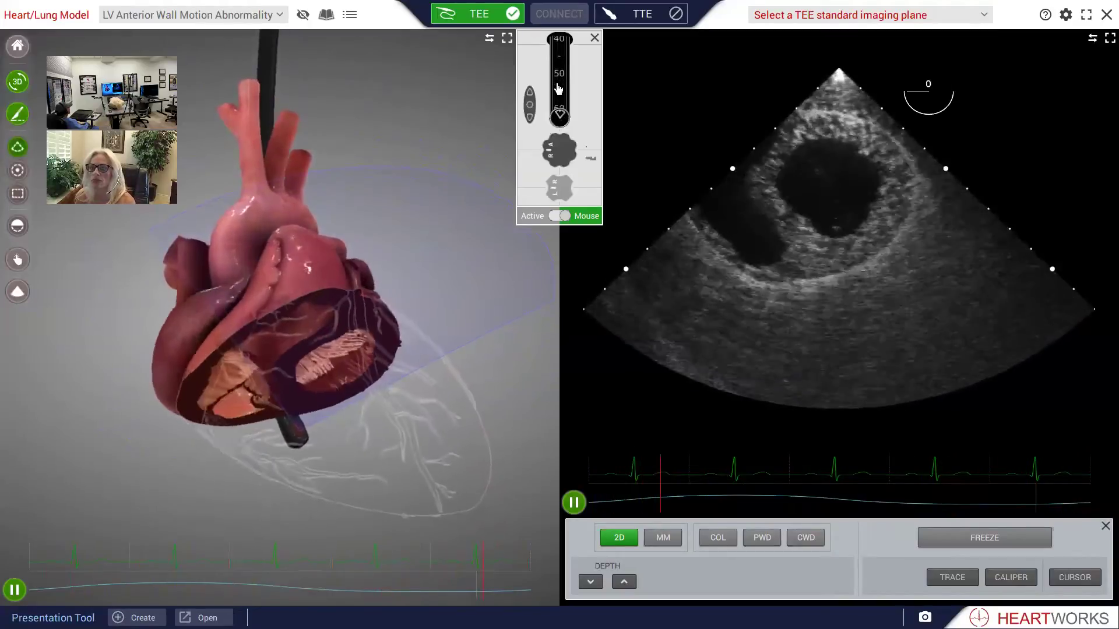
scroll(558, 88, down, 3)
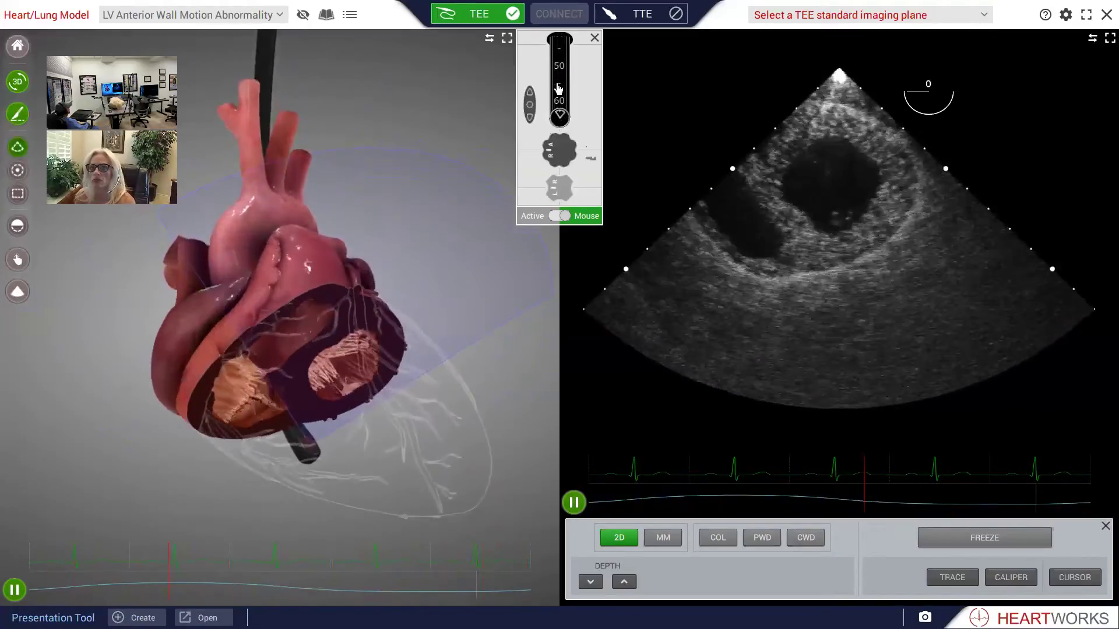
scroll(558, 88, down, 2)
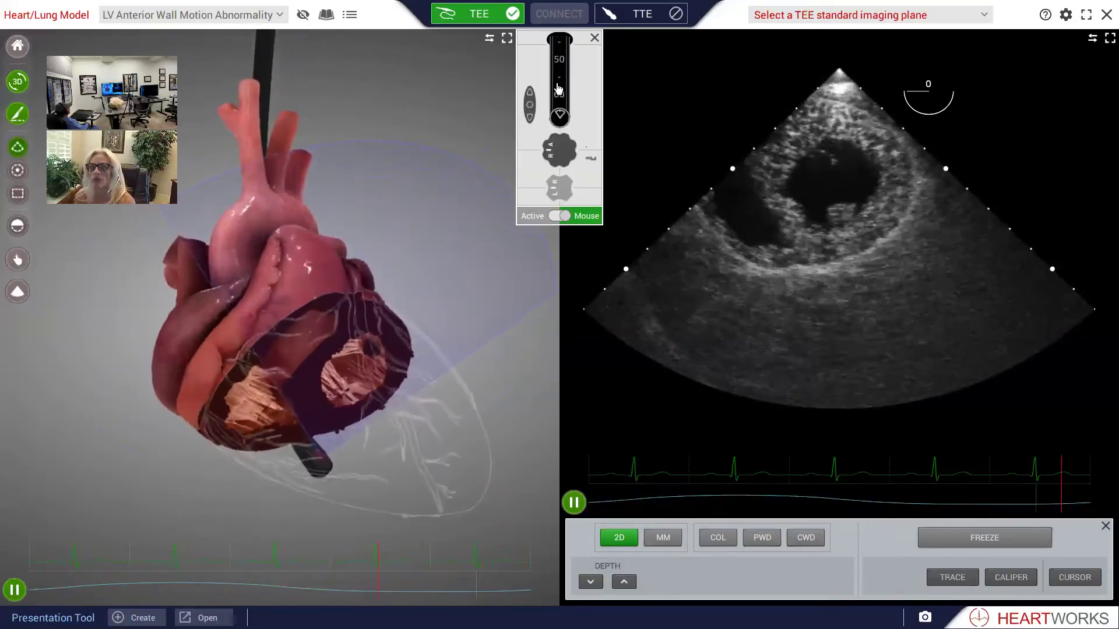
scroll(557, 88, down, 2)
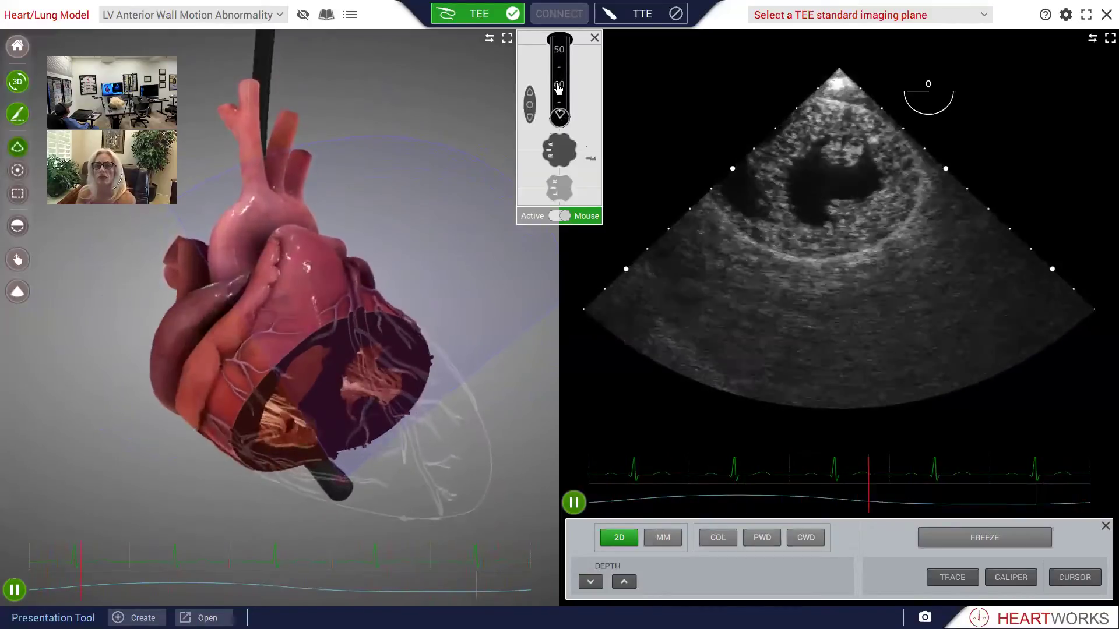
Advance the probe deeper toward 65 cm, bringing the 60–70 depth marks into view.
scroll(558, 87, down, 1)
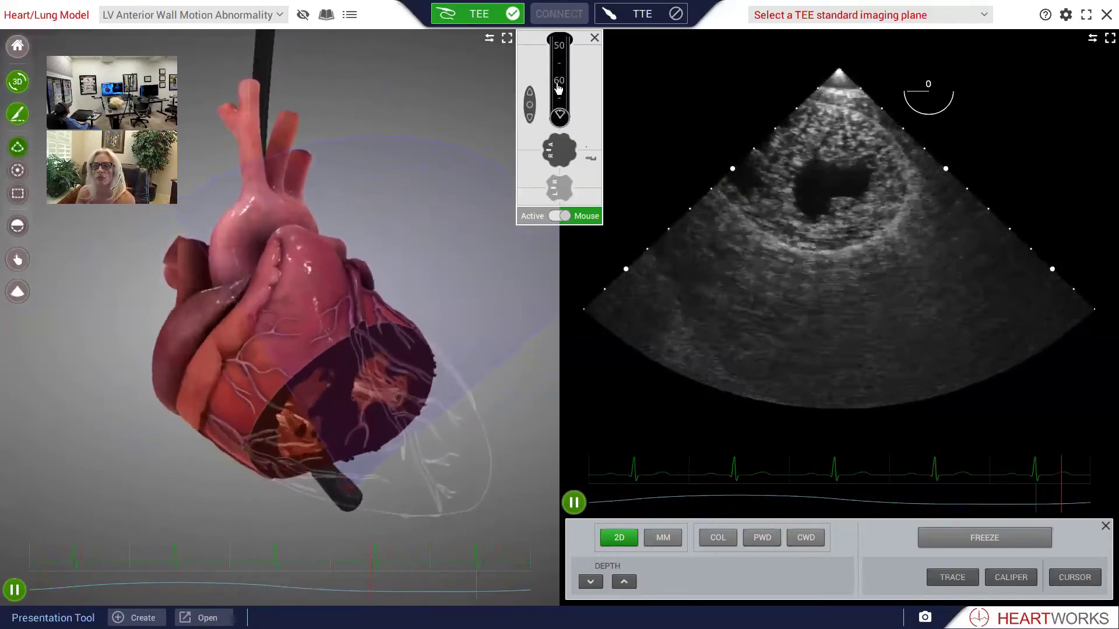
scroll(559, 87, down, 1)
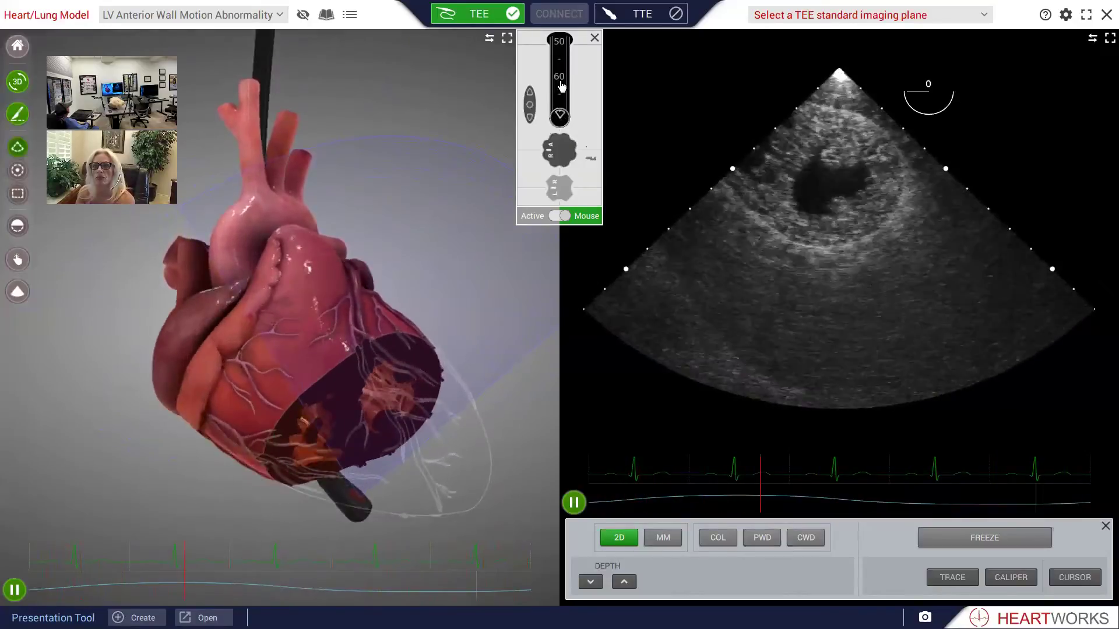
scroll(561, 86, down, 1)
scroll(561, 87, down, 1)
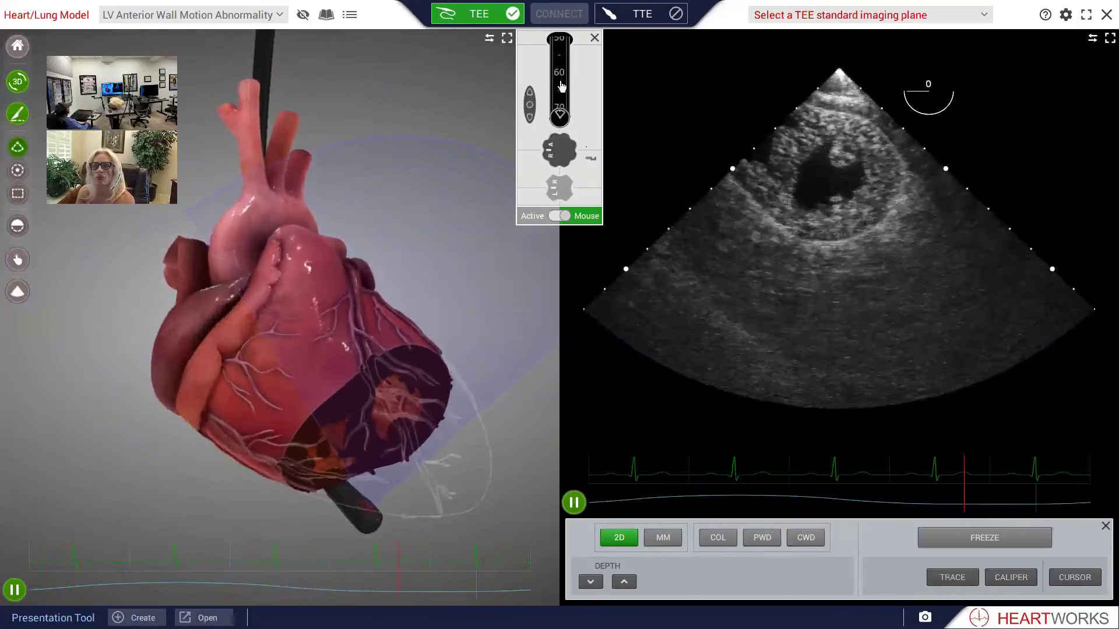
scroll(561, 87, down, 1)
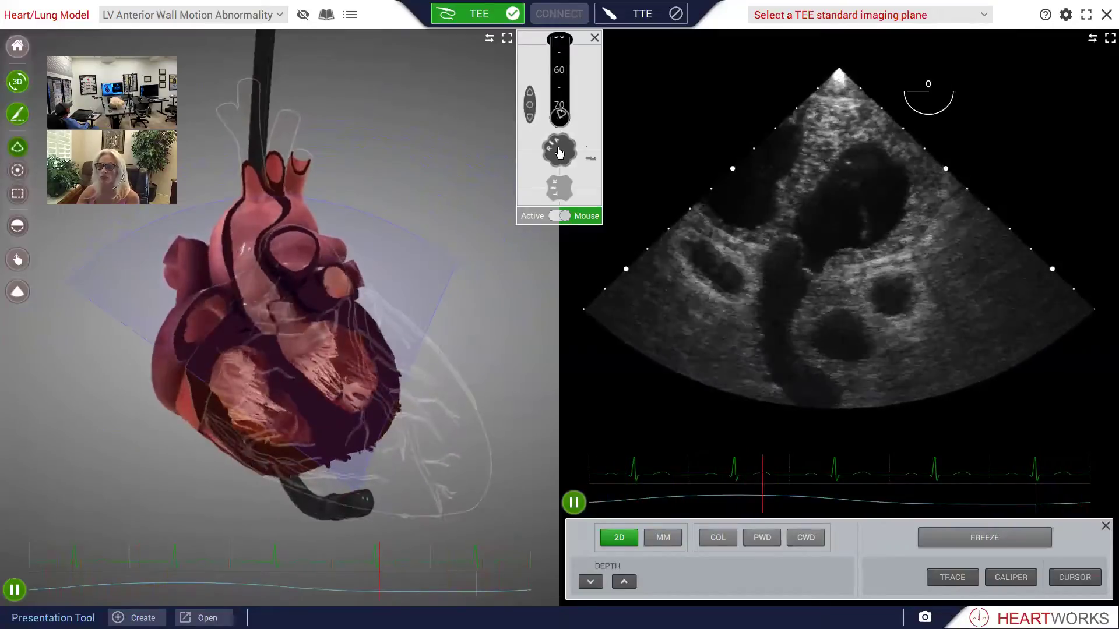
Increase probe tip flexion so the echo reveals a long curving outflow-like cavity.
drag(558, 153, 560, 153)
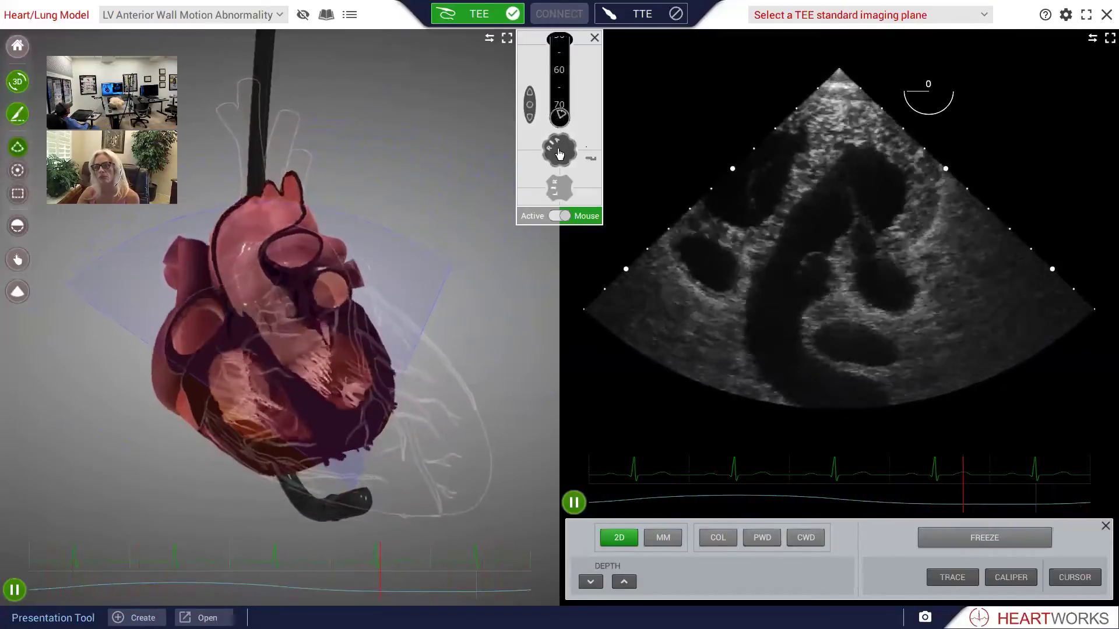